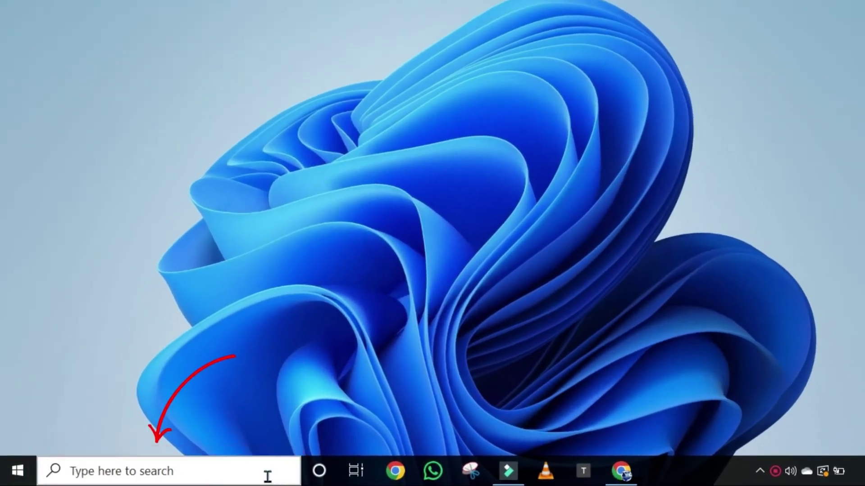
# Run systeminfo in Command Prompt, then Google 'Visual C++ Redistributable Packages for Visual Studio 2013'.
pyautogui.click(268, 475)
pyautogui.write('cmd')
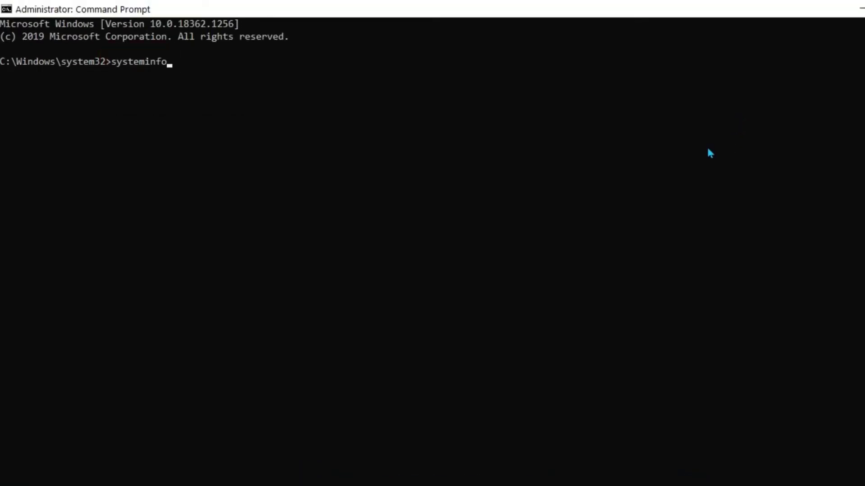
pyautogui.press('Return')
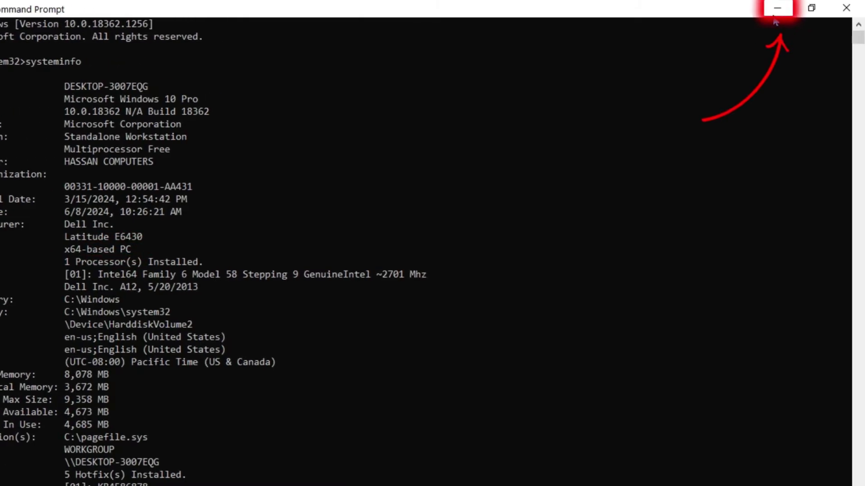
pyautogui.click(776, 9)
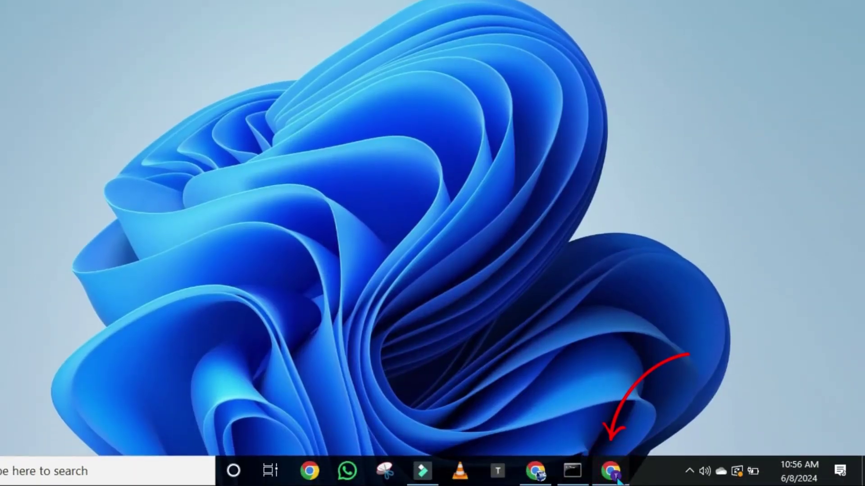
pyautogui.click(610, 469)
pyautogui.write('visual c++ redistributable packages download visual studio 2013')
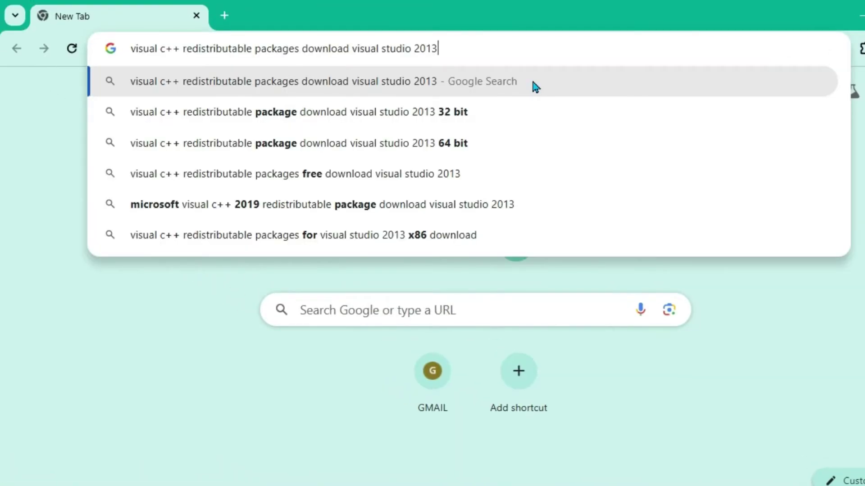
pyautogui.press('Return')
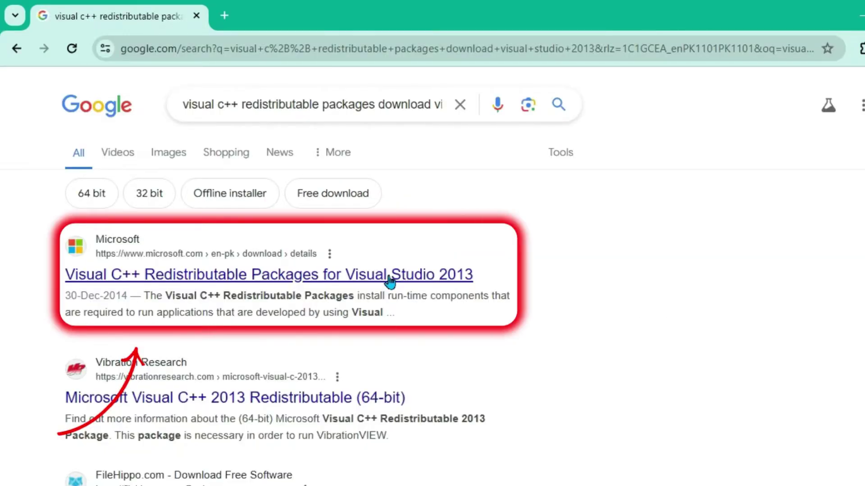
# Download the x64 package, vcredist_x64.exe, from Microsoft's Visual C++ 2013 download page.
pyautogui.click(390, 276)
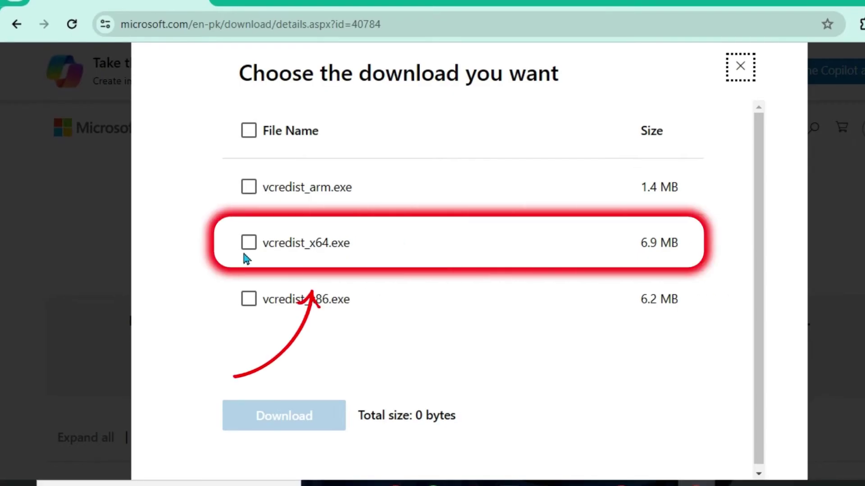
pyautogui.click(248, 243)
pyautogui.click(284, 415)
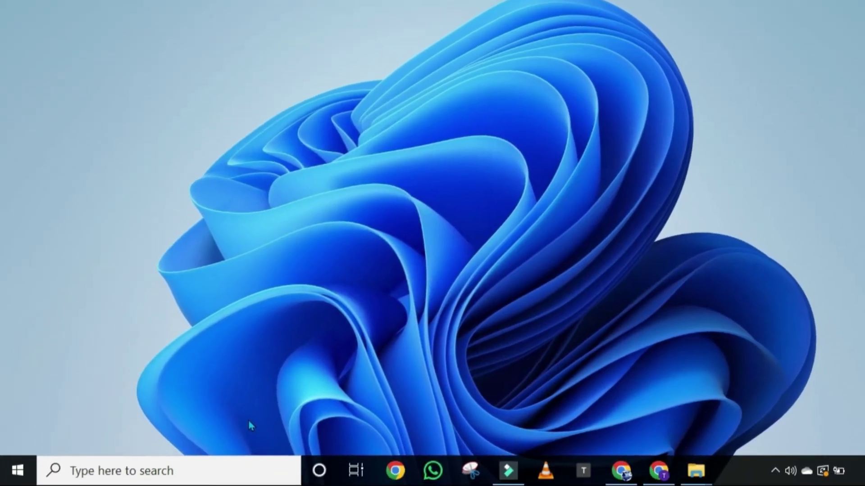
# Search Windows for 'cmd' and launch Command Prompt as administrator.
pyautogui.click(232, 471)
pyautogui.write('cmd')
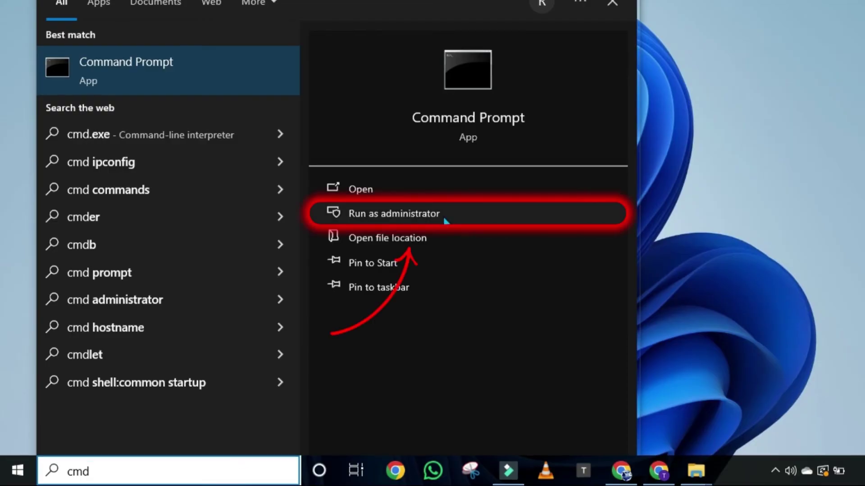
pyautogui.click(391, 209)
pyautogui.write('sfc /scannow')
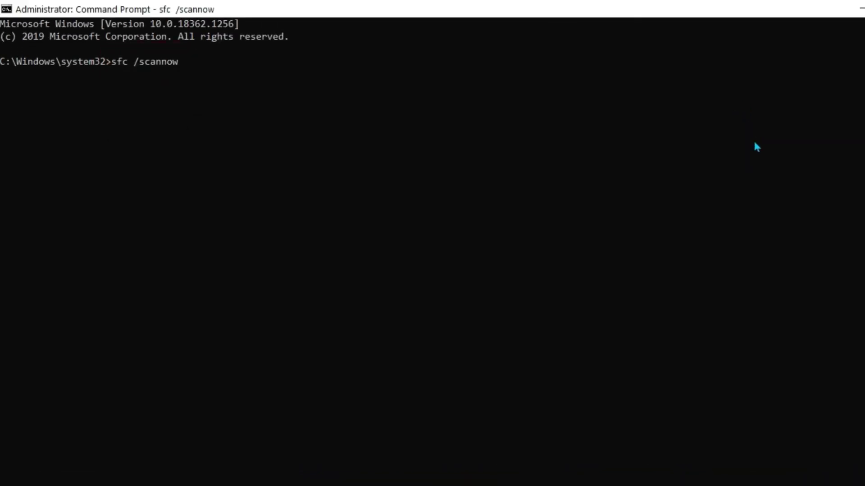